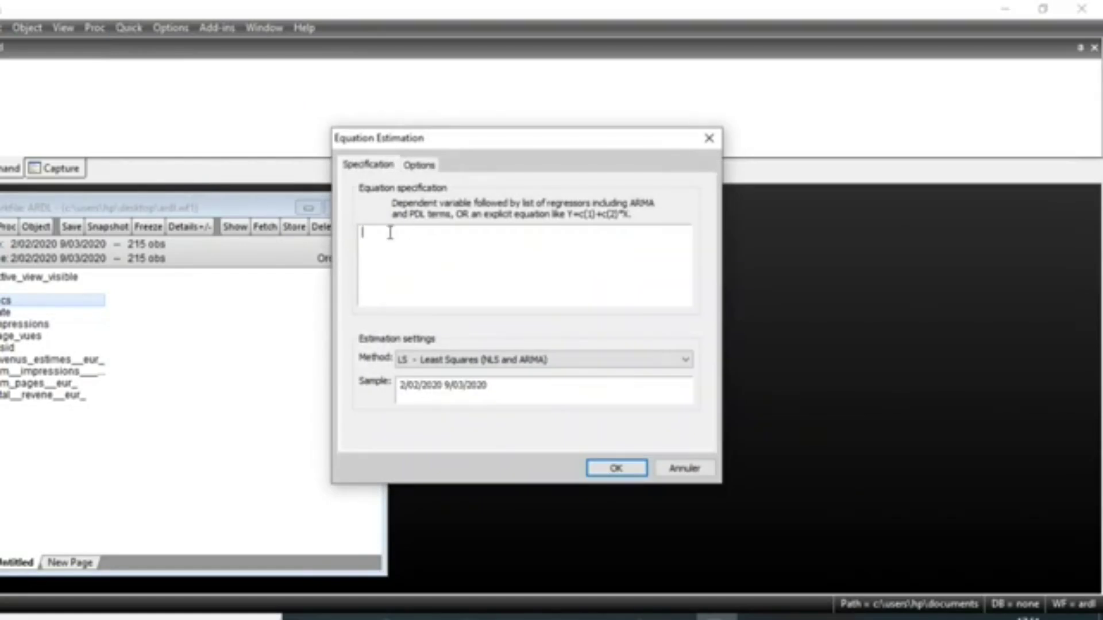
# Estimate a least squares equation of total__revene__eur_ on a constant, impressions, page_vues and clics
pyautogui.write('total')
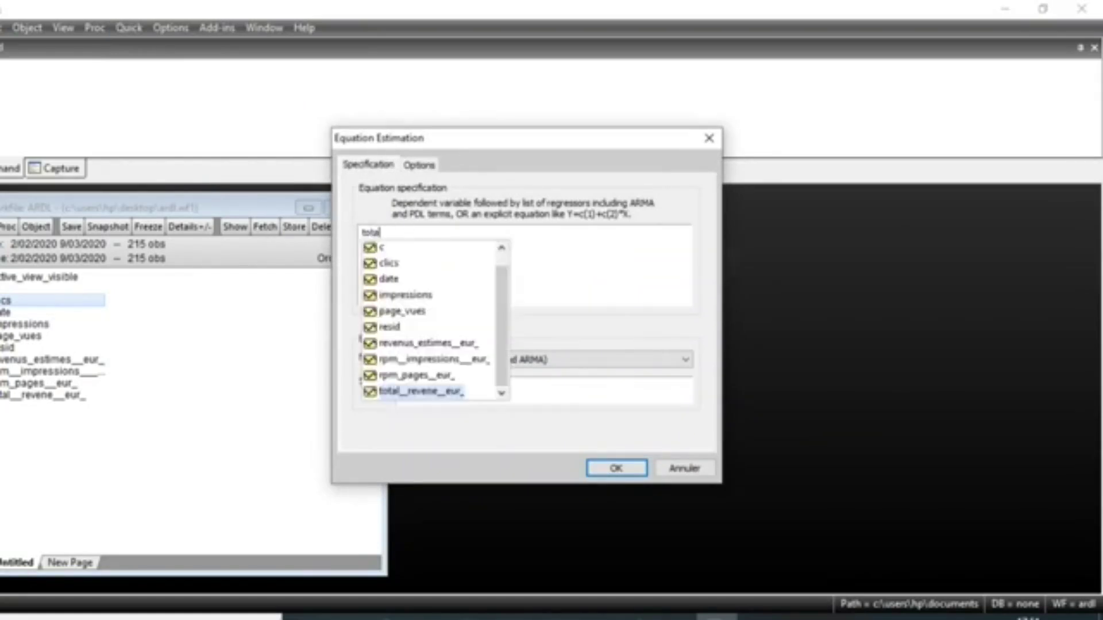
pyautogui.press('Return')
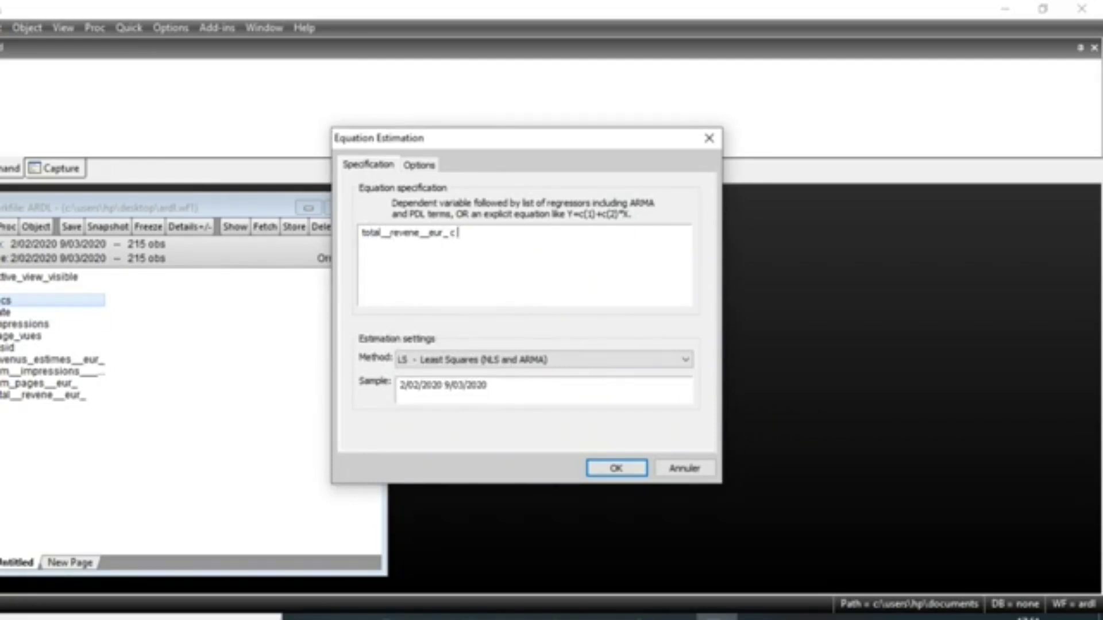
pyautogui.write('c impressions pa')
pyautogui.press('Return')
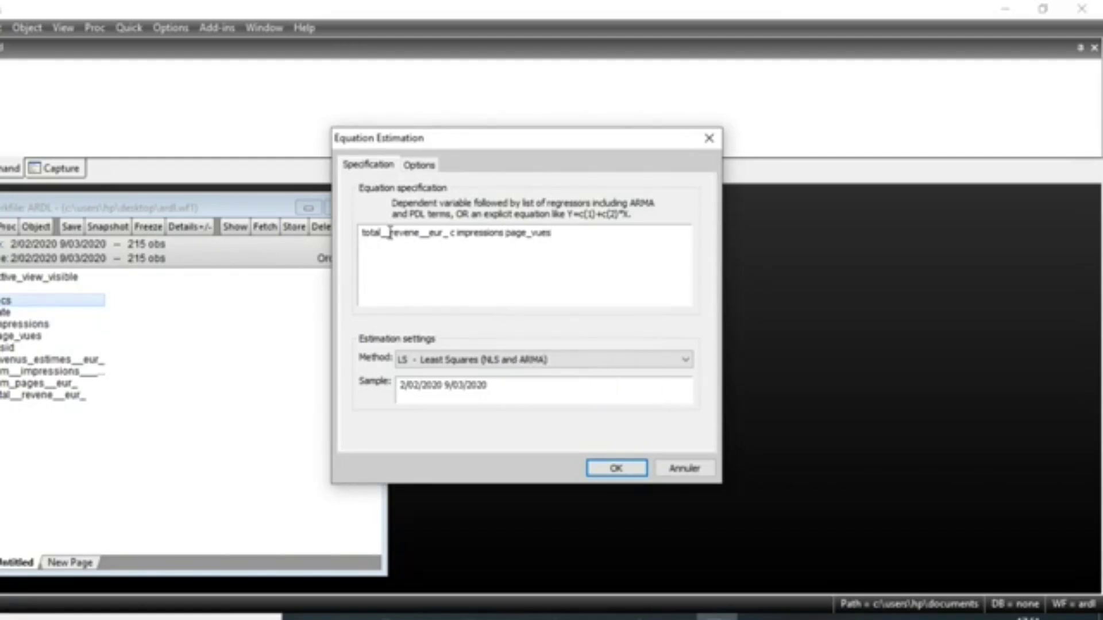
pyautogui.write('cli')
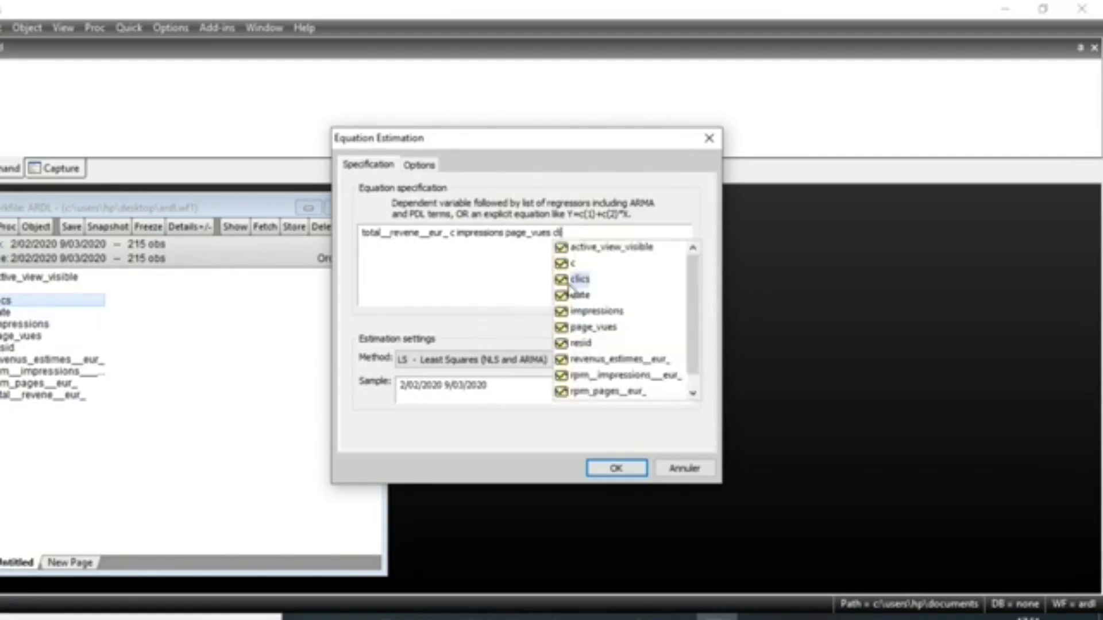
pyautogui.press('Return')
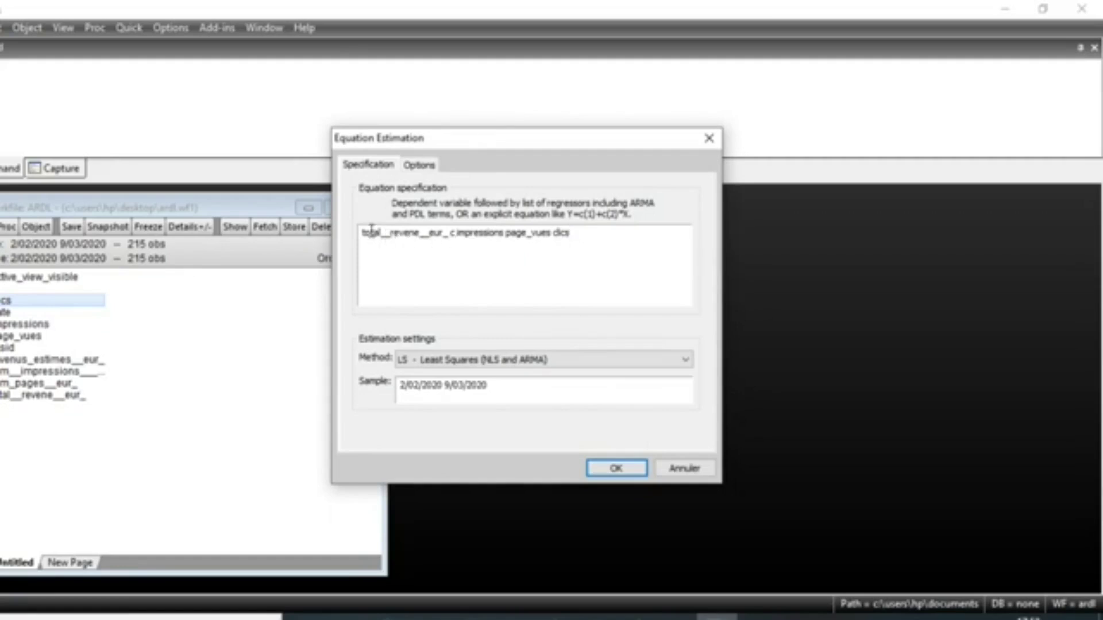
pyautogui.press('Return')
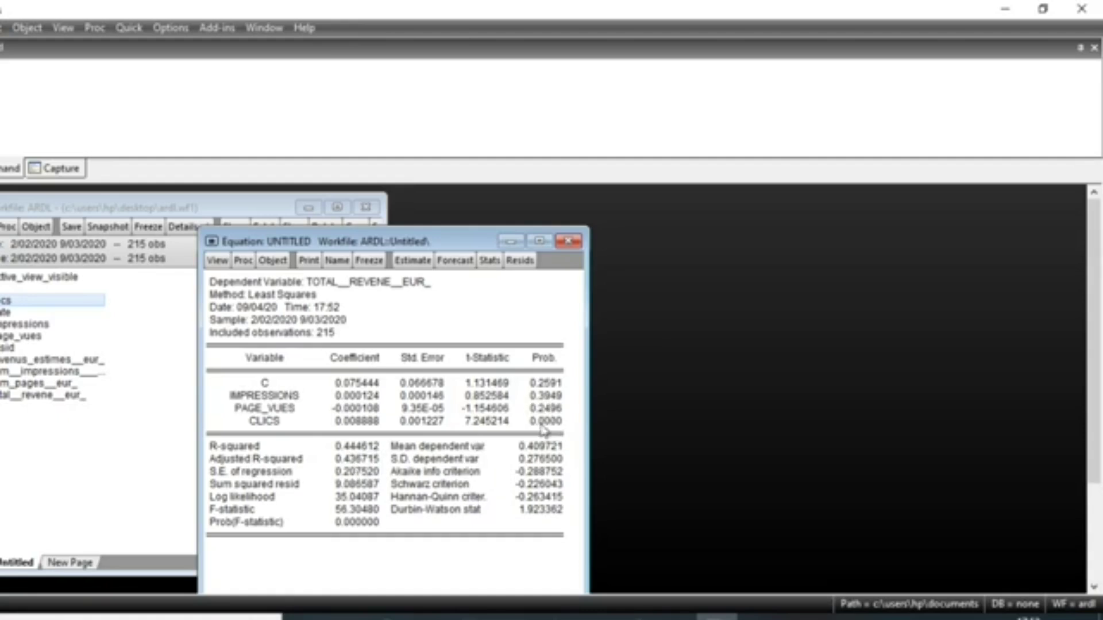
# Re-estimate the equation in log form as log(total__revene__eur_) c log(impressions) log(page_vues) log(clics)
pyautogui.click(413, 261)
pyautogui.click(230, 351)
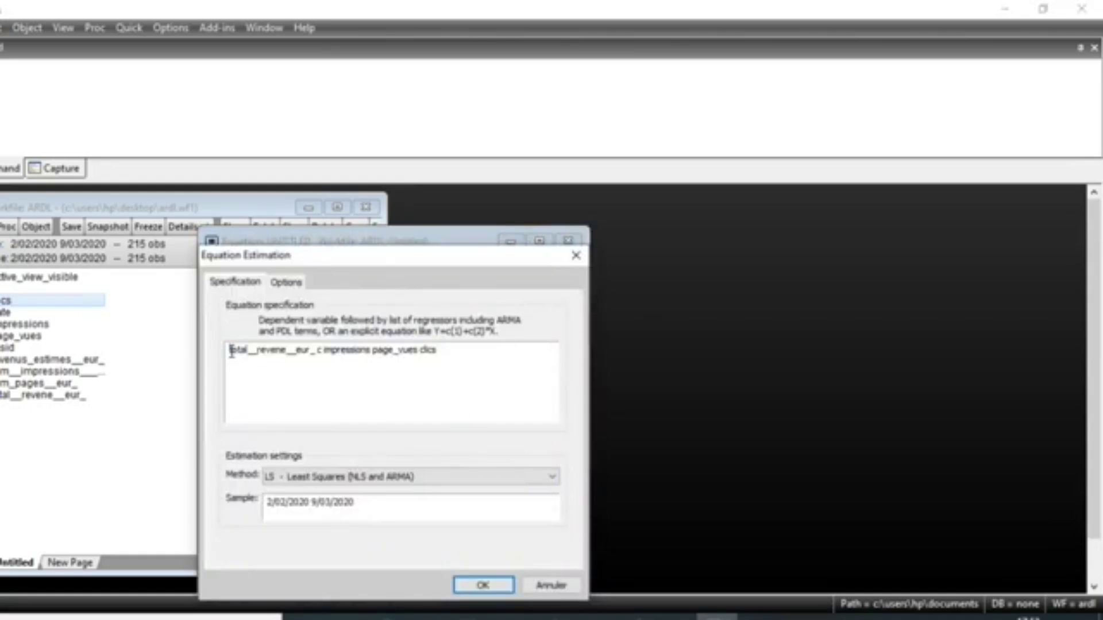
pyautogui.write('log(')
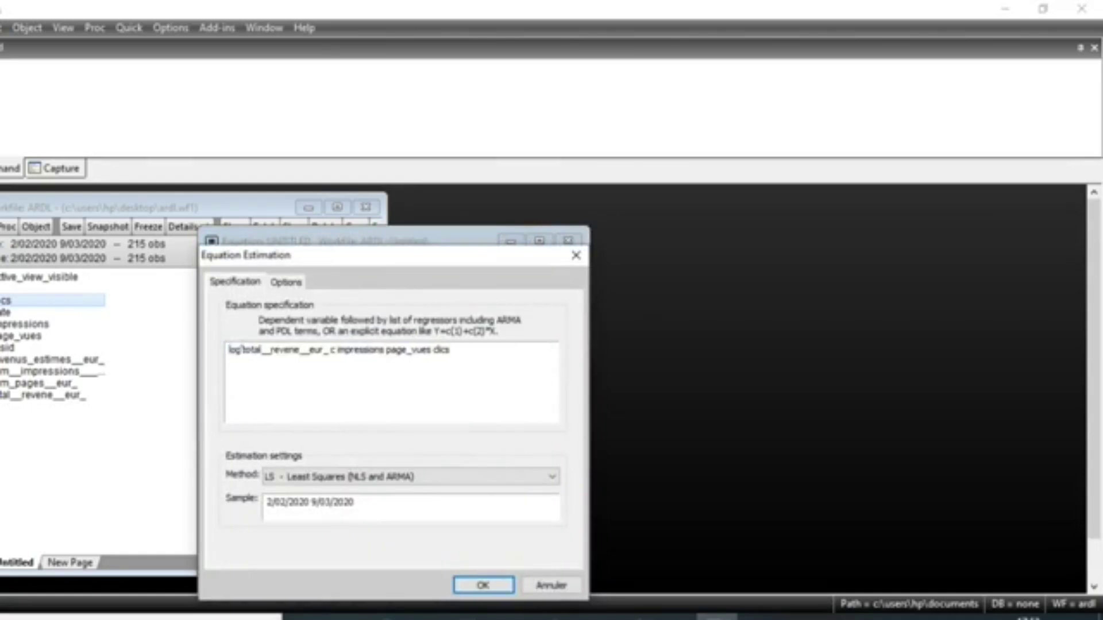
pyautogui.write(')')
pyautogui.write('log(')
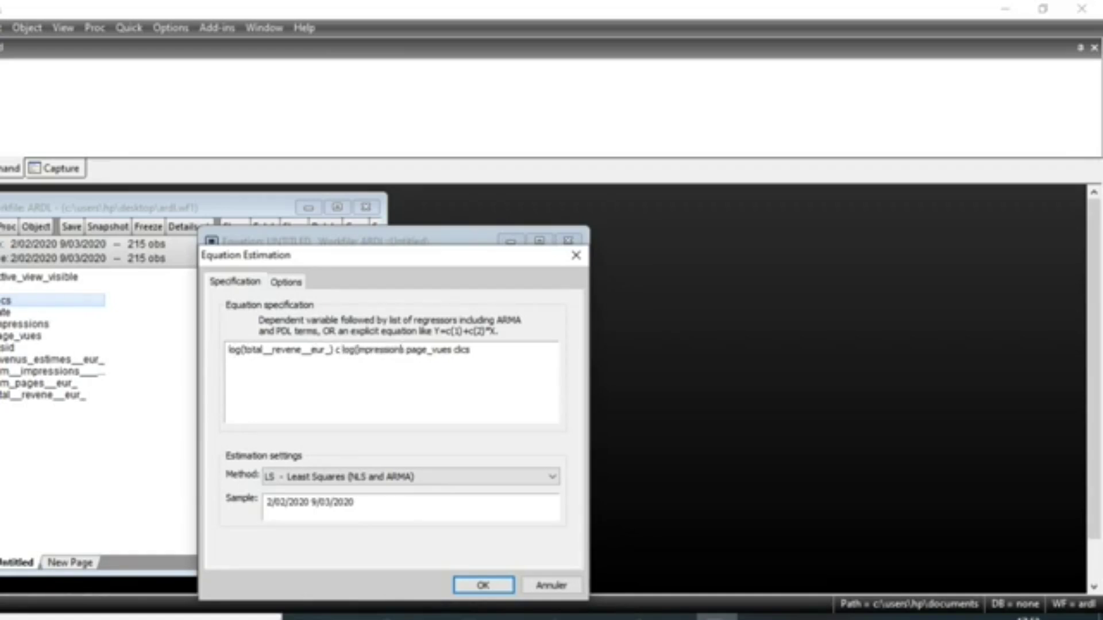
pyautogui.write(')log(')
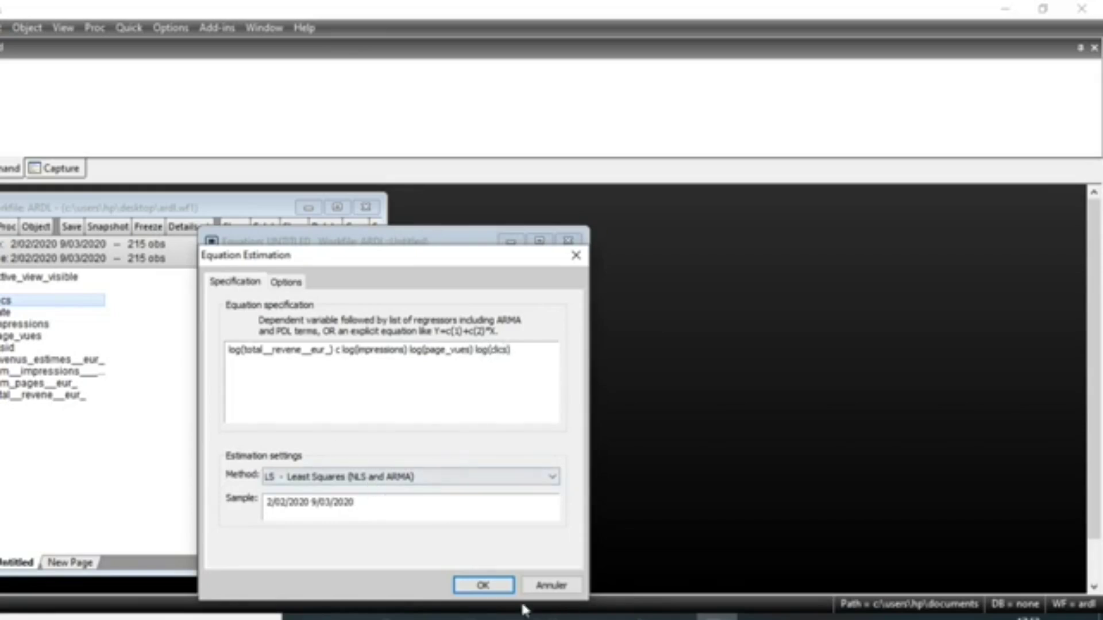
pyautogui.click(483, 584)
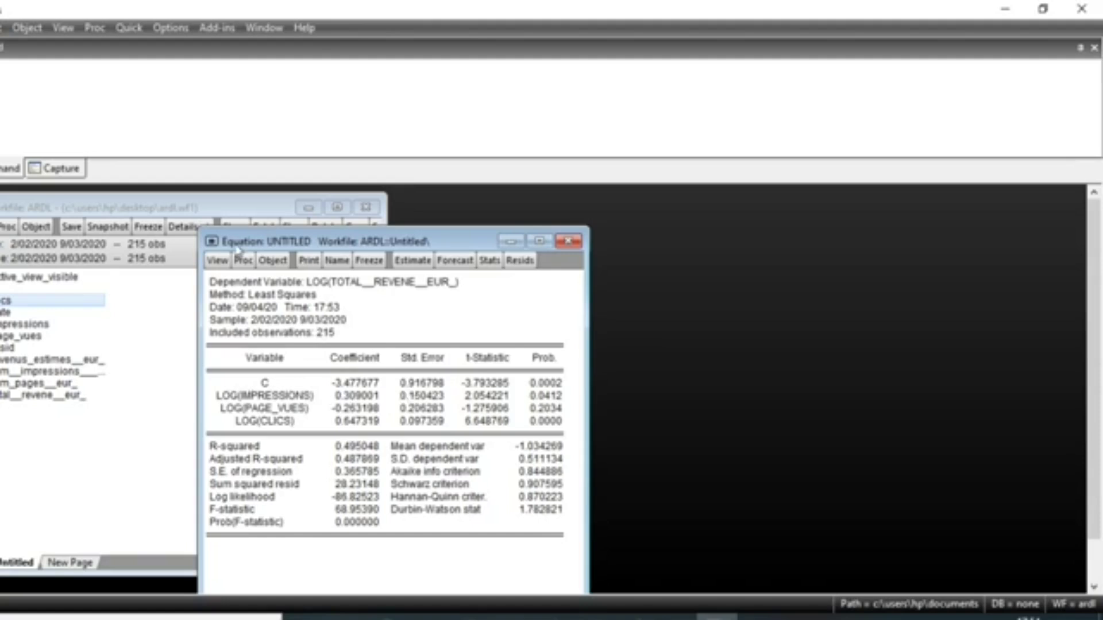
# Run the histogram normality test on the log equation's residuals and reposition the equation window
pyautogui.click(217, 262)
pyautogui.moveTo(288, 424)
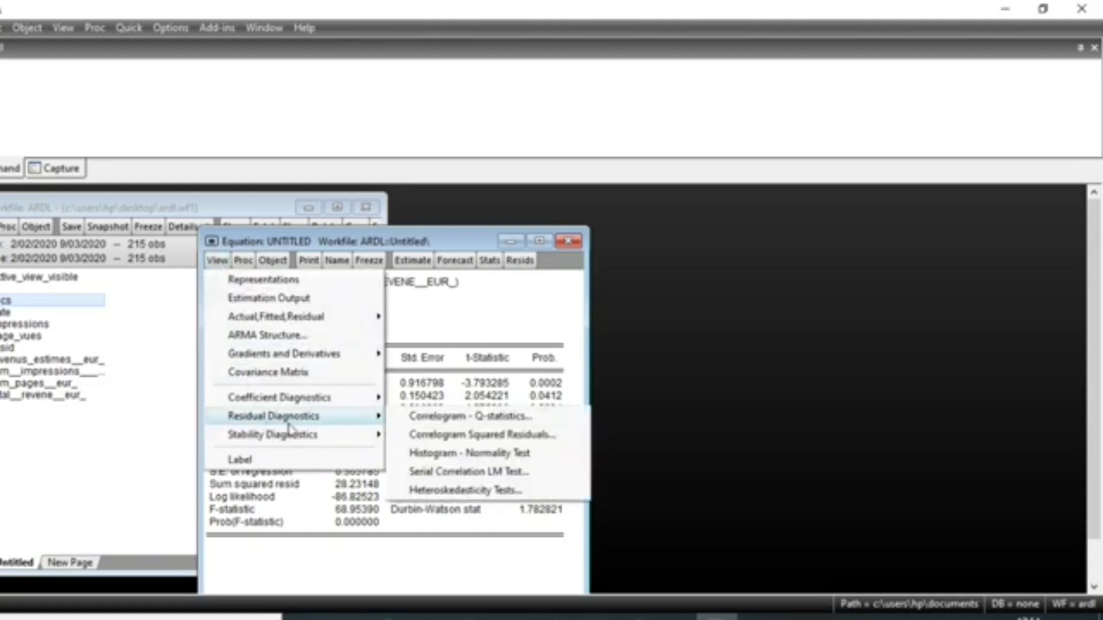
pyautogui.click(437, 454)
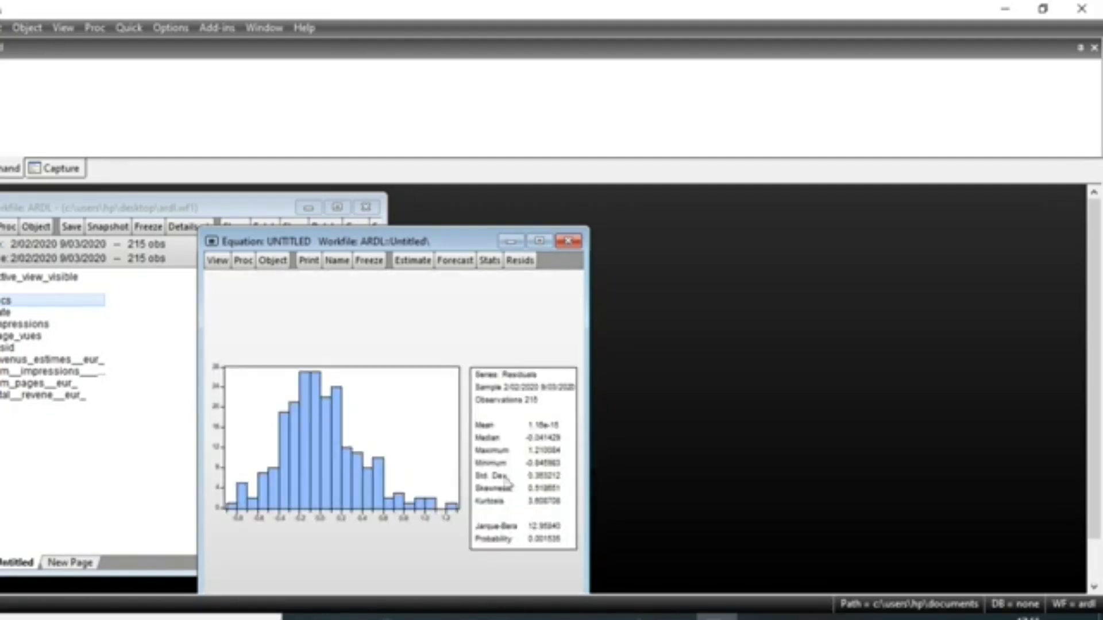
pyautogui.moveTo(361, 242); pyautogui.dragTo(391, 233)
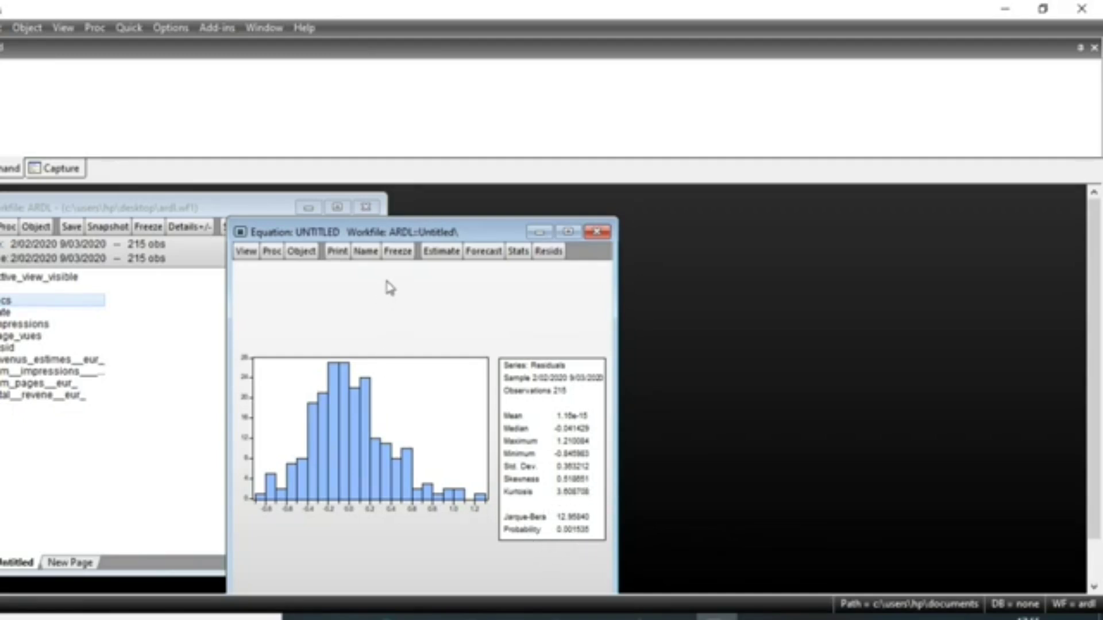
pyautogui.moveTo(387, 236); pyautogui.dragTo(385, 249)
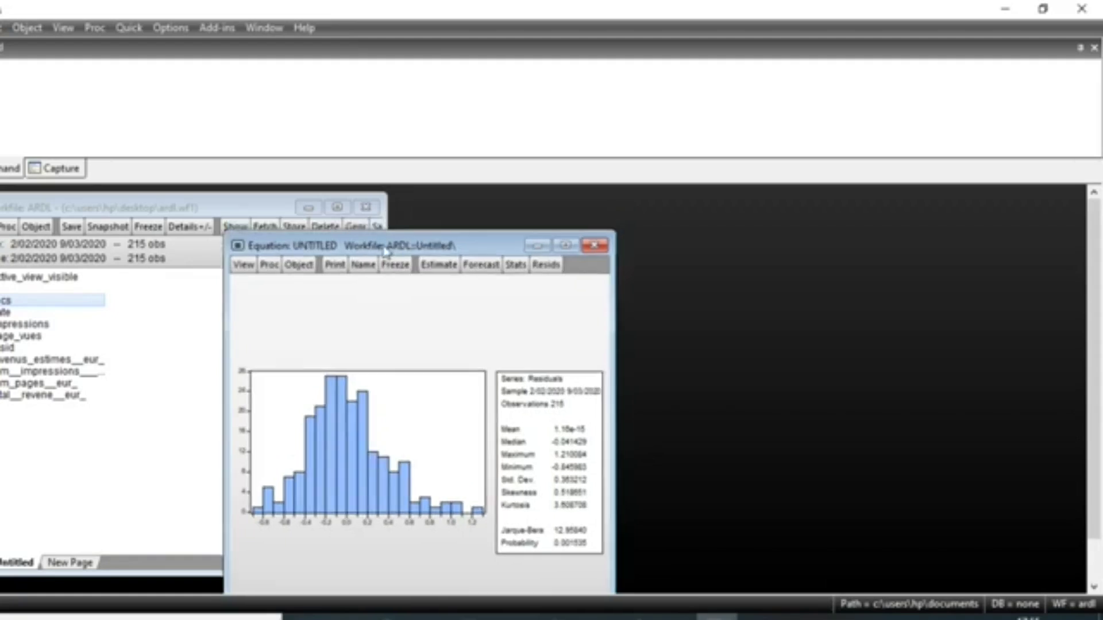
# Re-estimate the unchanged log equation and run the Breusch-Pagan-Godfrey heteroskedasticity test with its default regressors
pyautogui.click(434, 265)
pyautogui.click(504, 586)
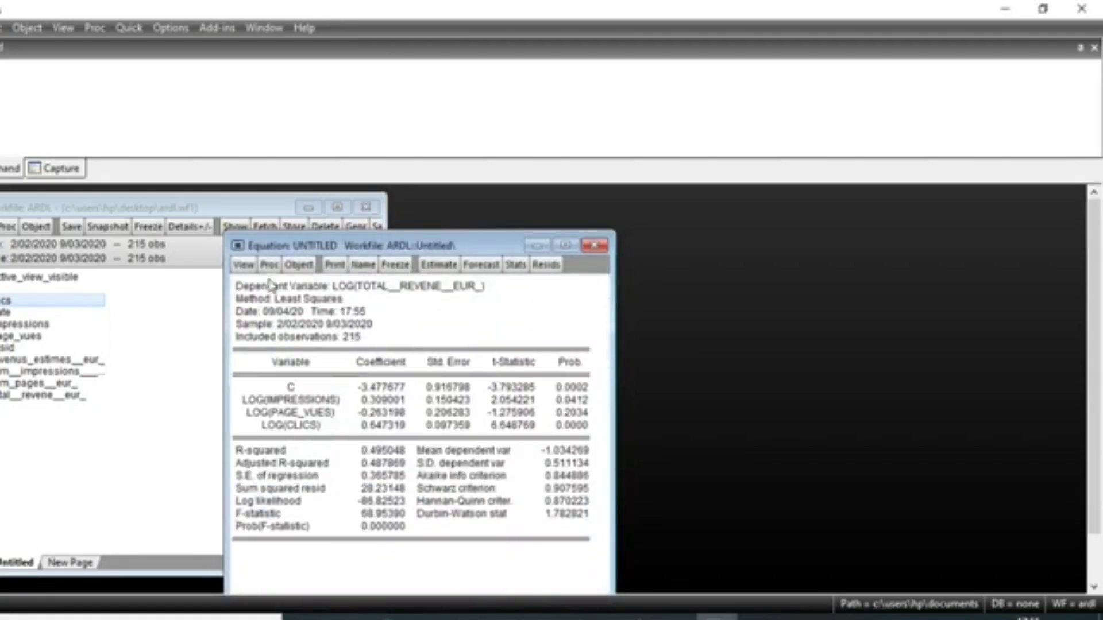
pyautogui.click(244, 265)
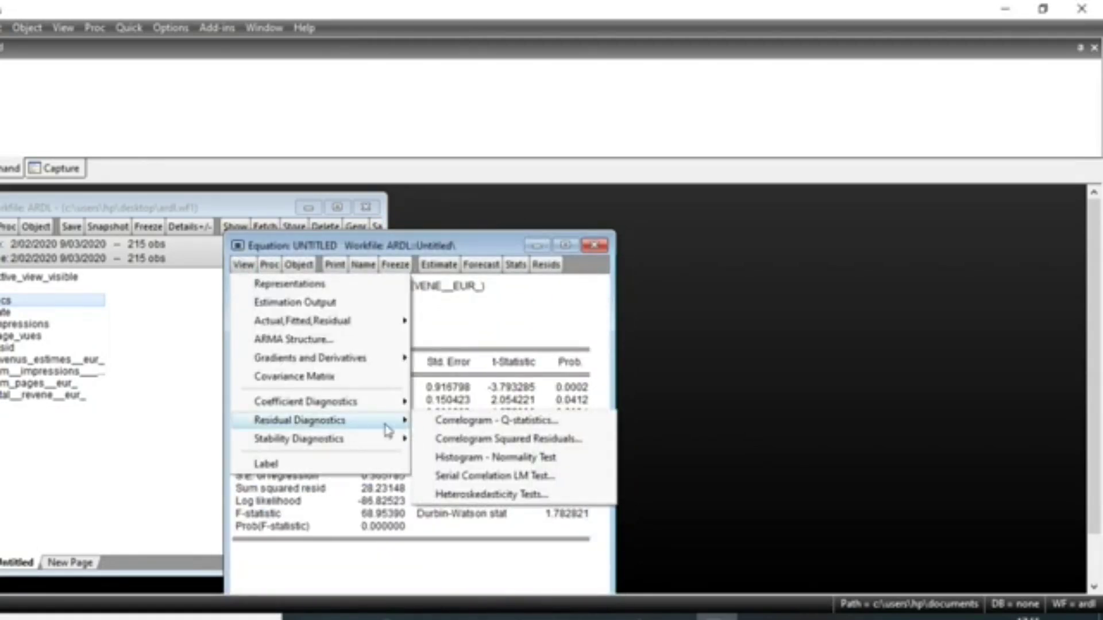
pyautogui.click(497, 496)
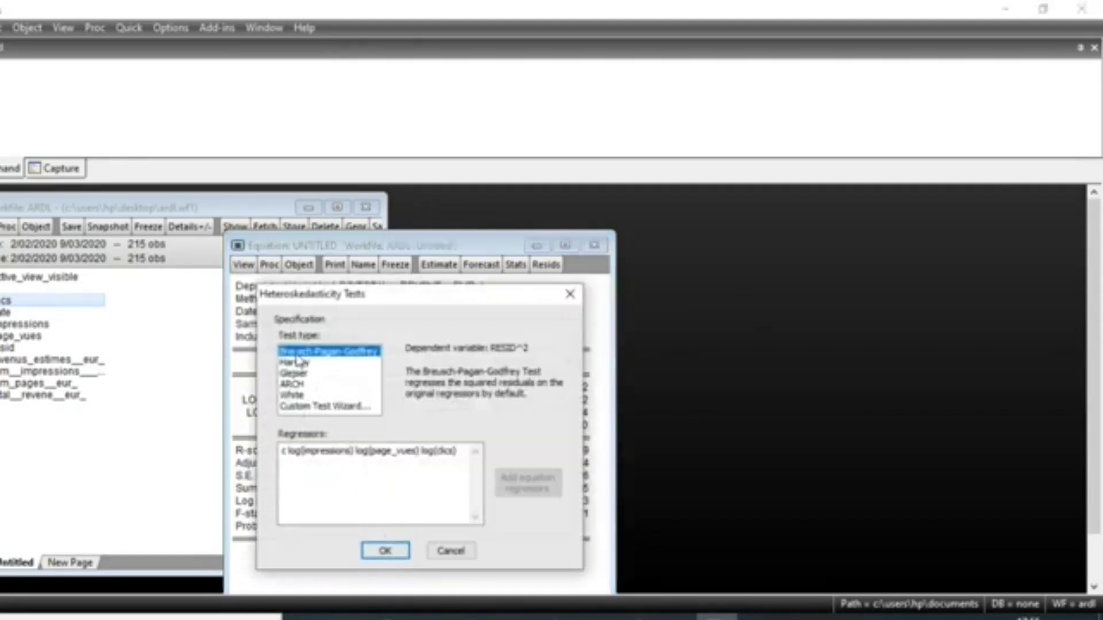
pyautogui.click(384, 550)
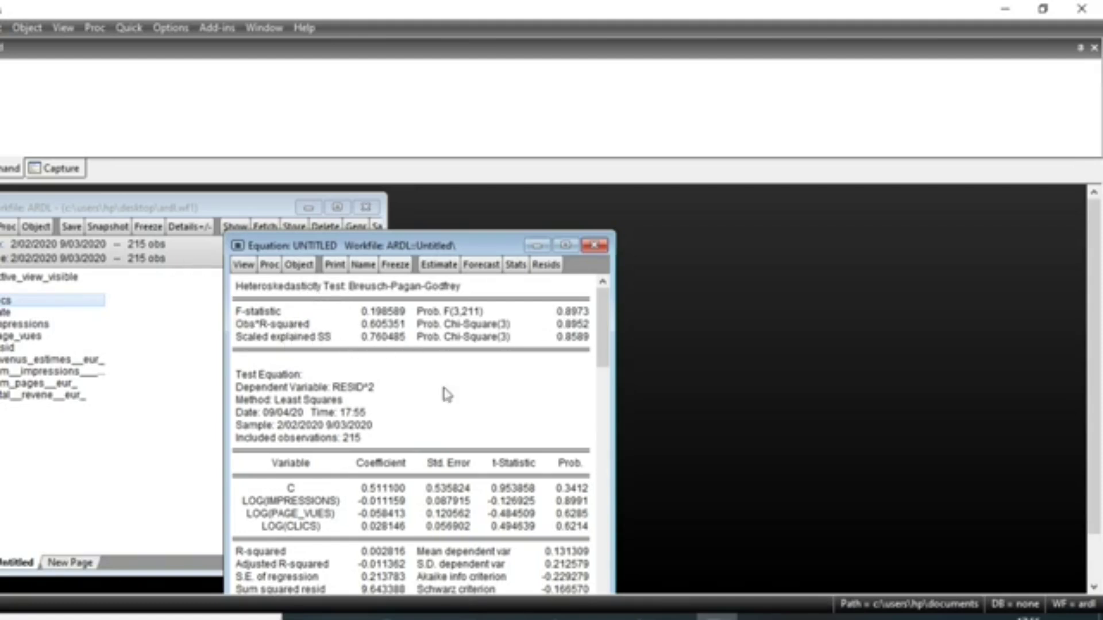
pyautogui.click(242, 265)
pyautogui.moveTo(373, 421)
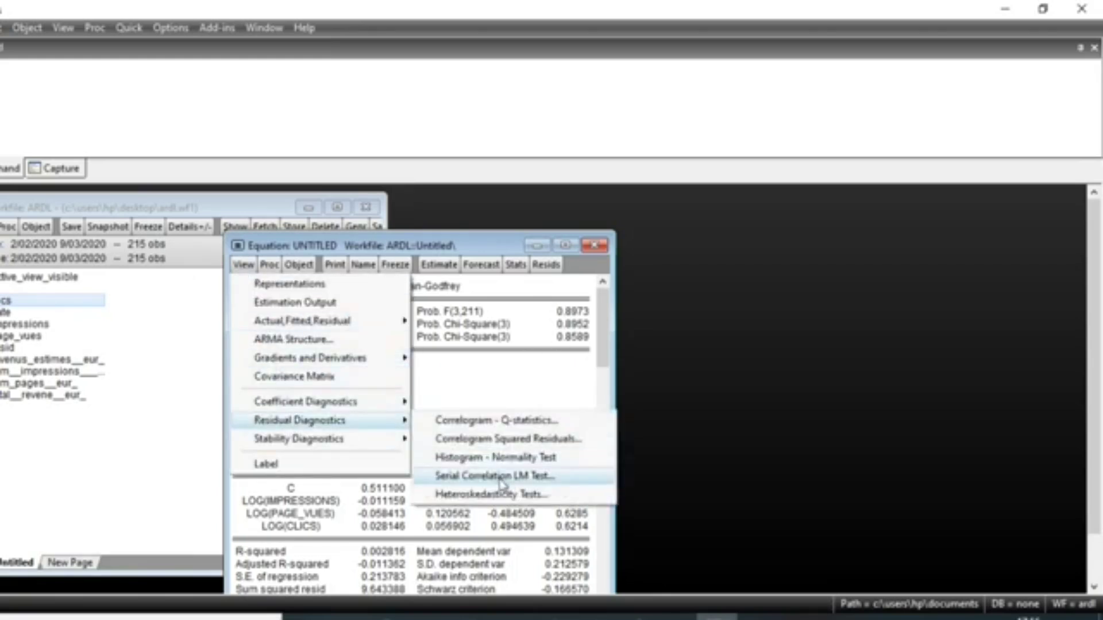
pyautogui.click(498, 476)
pyautogui.click(480, 374)
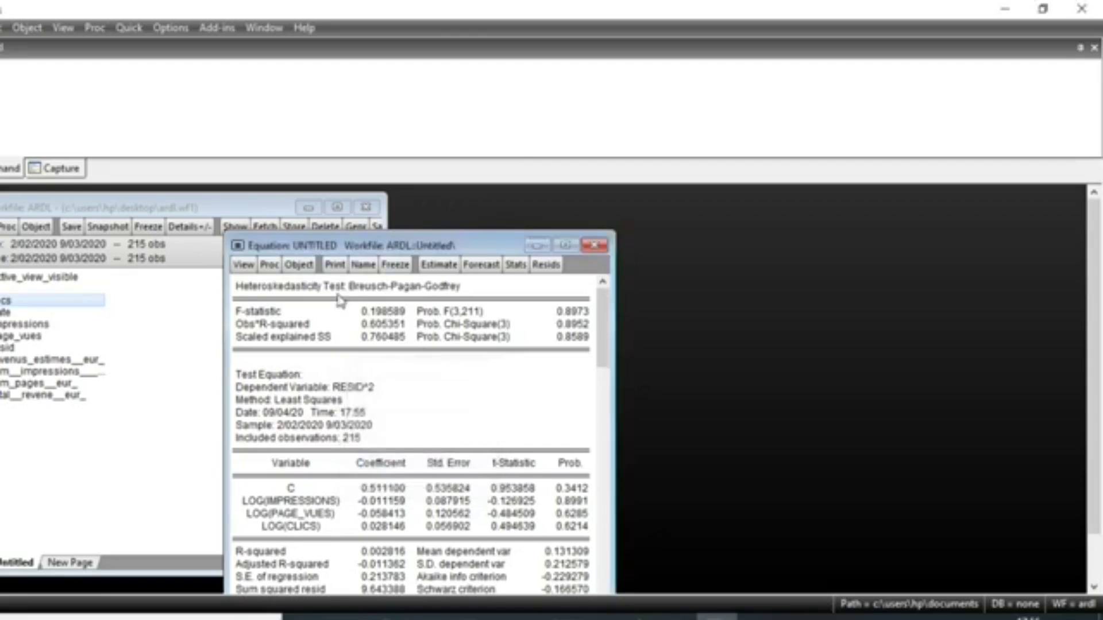
# Run the serial correlation LM test on the equation's residuals with 2 lags included
pyautogui.click(243, 264)
pyautogui.moveTo(379, 420)
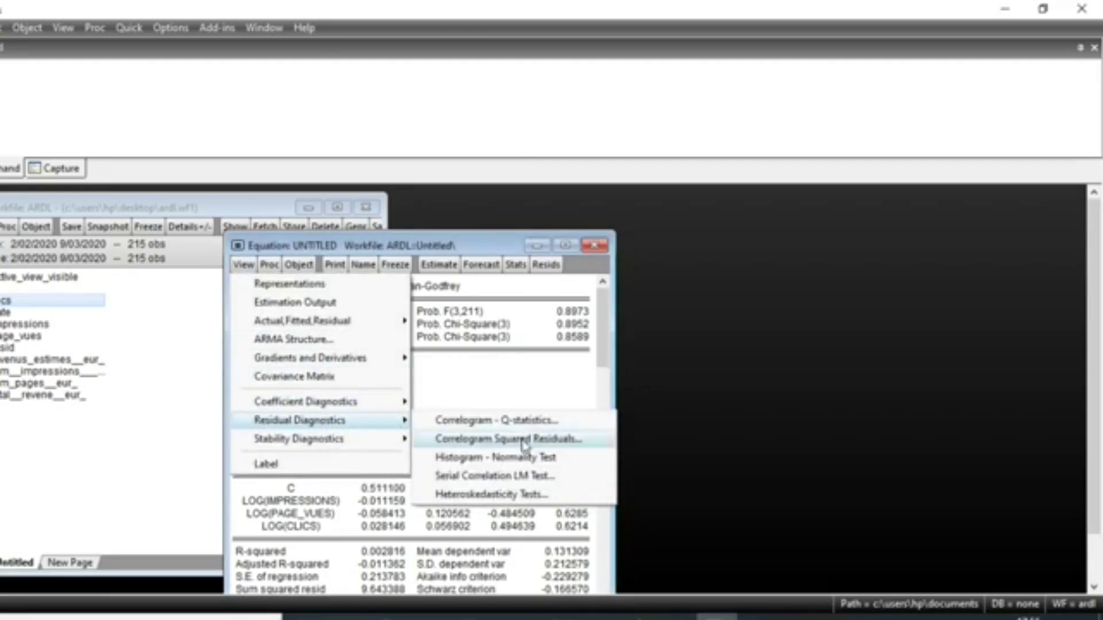
pyautogui.click(494, 476)
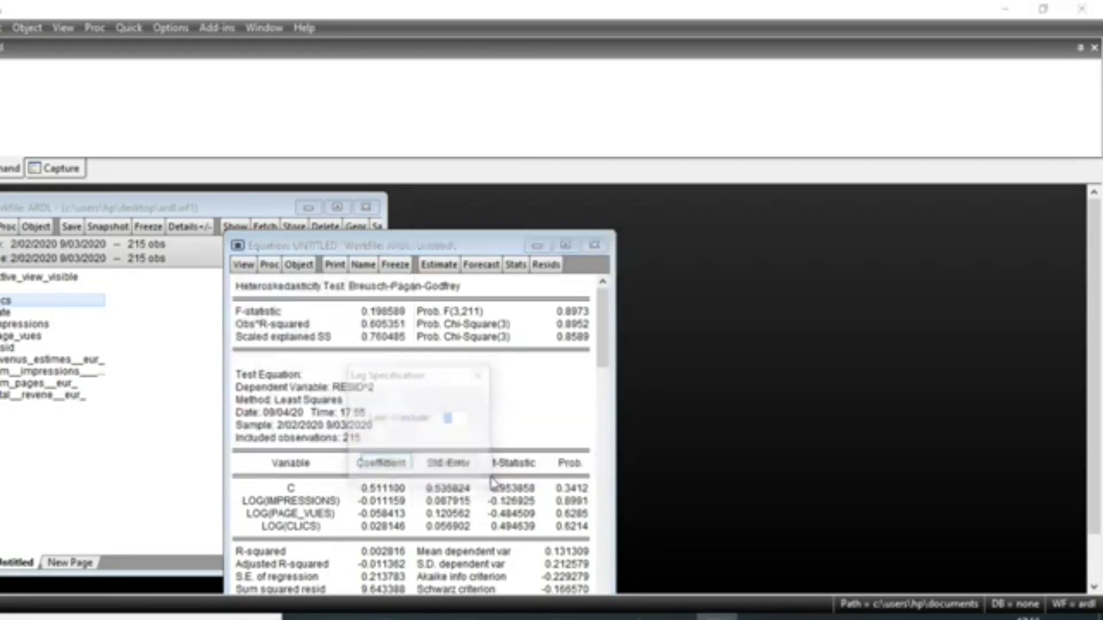
pyautogui.write('2')
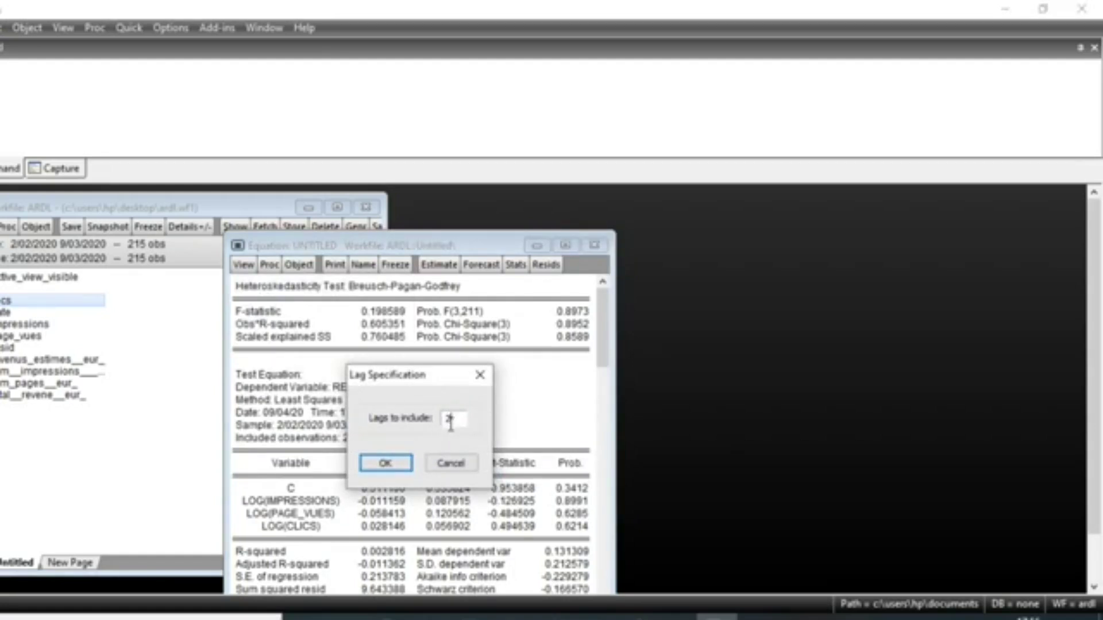
pyautogui.click(386, 464)
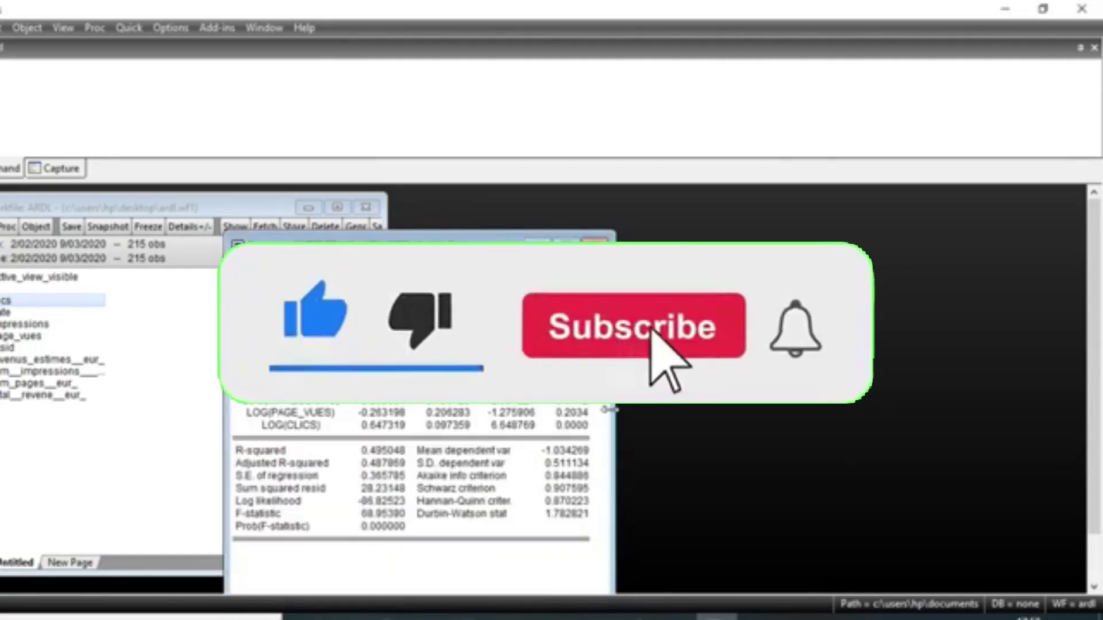
pyautogui.moveTo(384, 250); pyautogui.dragTo(380, 241)
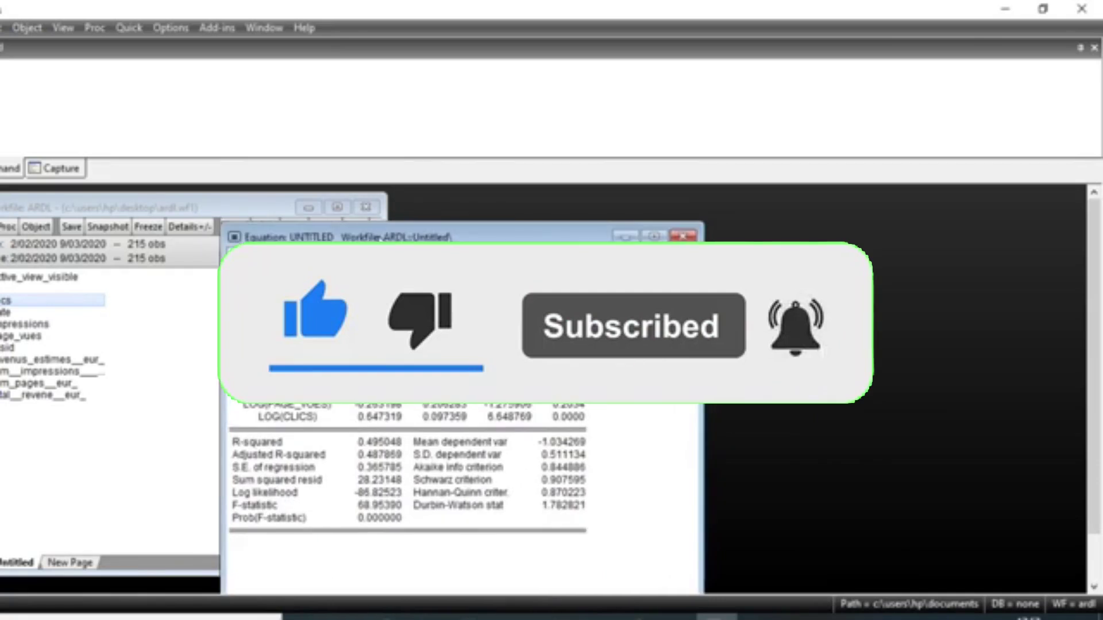